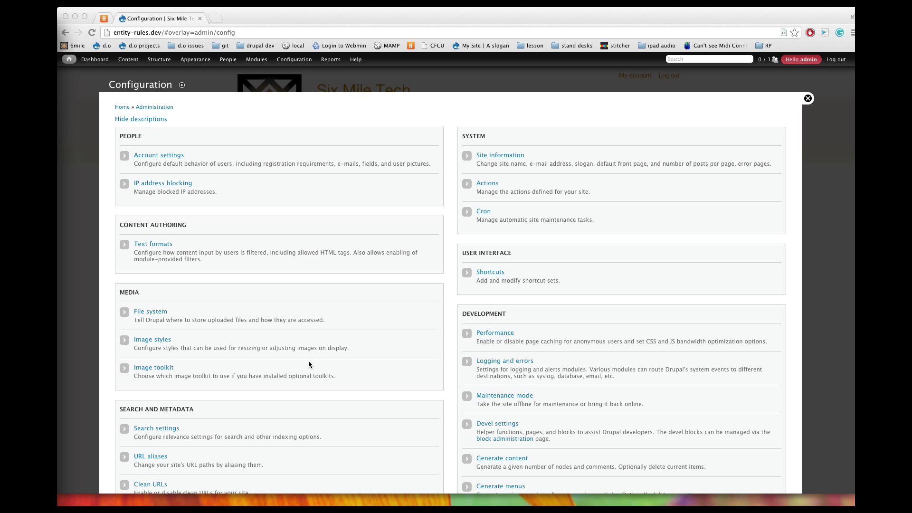
- Open the Entity Rules settings from the site's Workflow configuration
scroll(308, 364, "down", 10)
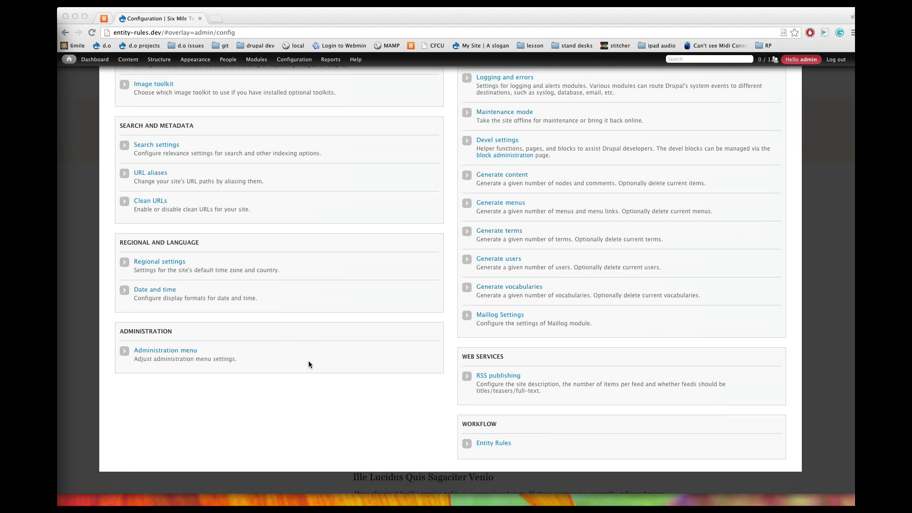
left_click(496, 443)
left_click(497, 443)
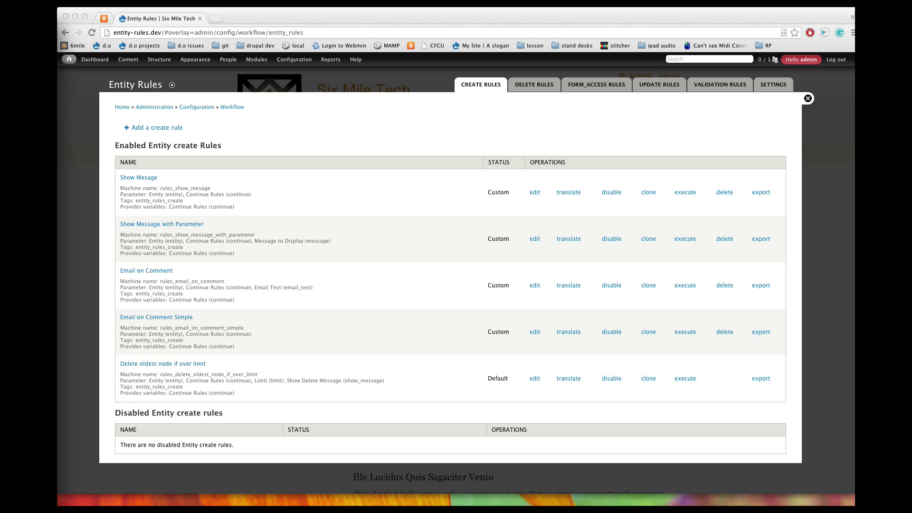
- Start a new create rule using Rule as the component plugin
left_click(167, 127)
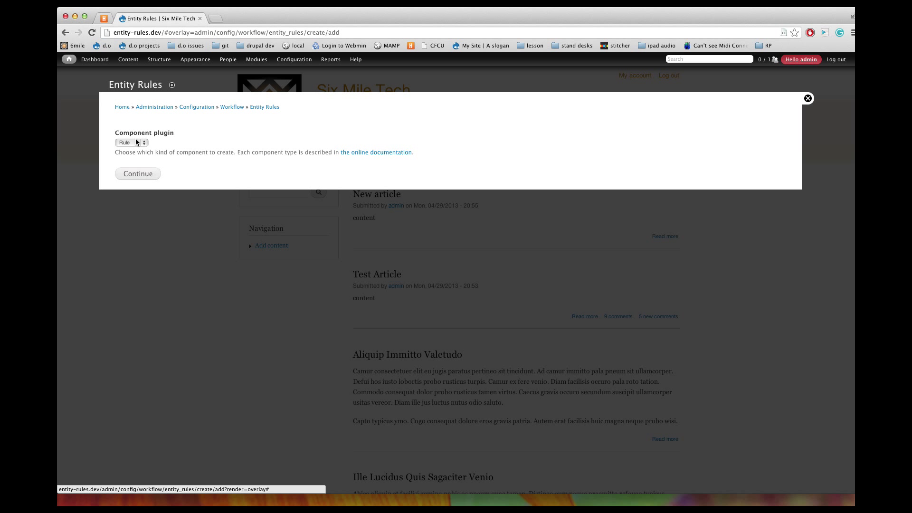
left_click(136, 142)
left_click(137, 143)
left_click(138, 174)
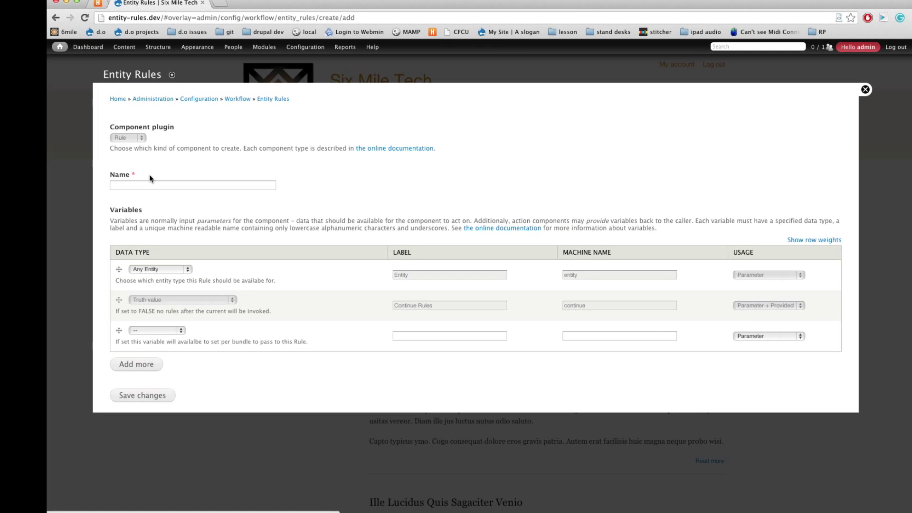
- Name the new create rule "Simple Test" and save it
left_click(127, 126)
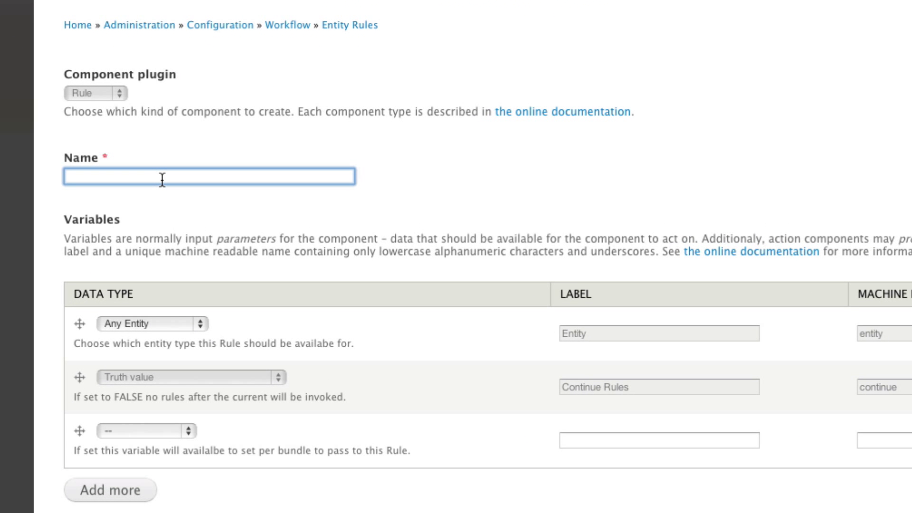
type("SIMPL")
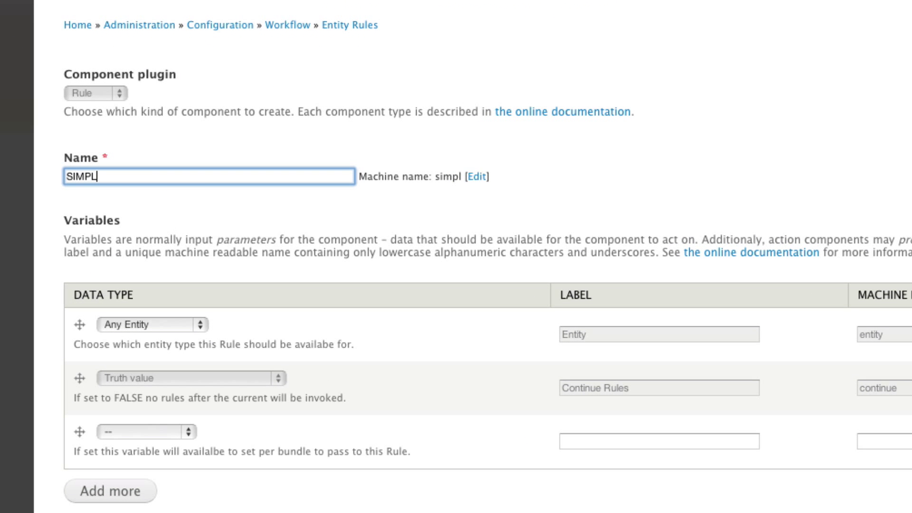
key("BackSpace")
key("BackSpace")
key("BackSpace")
key("BackSpace")
type("i")
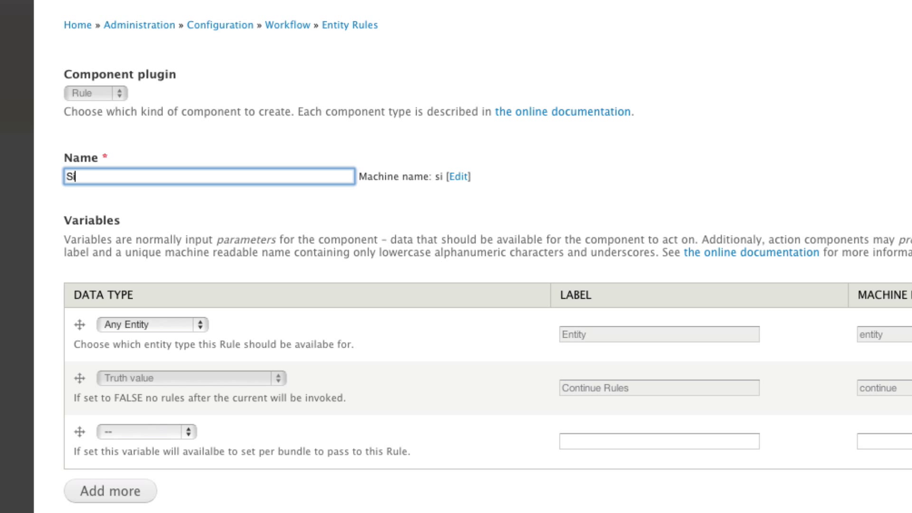
type("mple Tes")
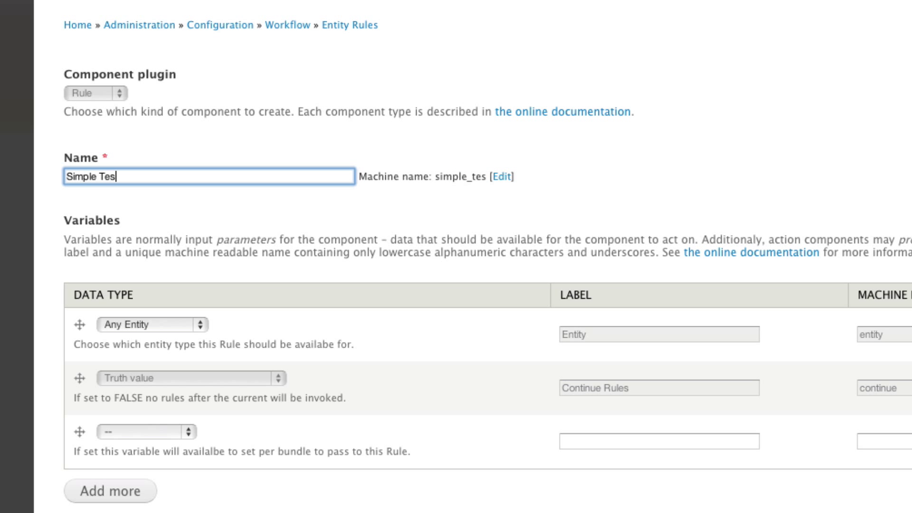
type("t")
left_click(95, 512)
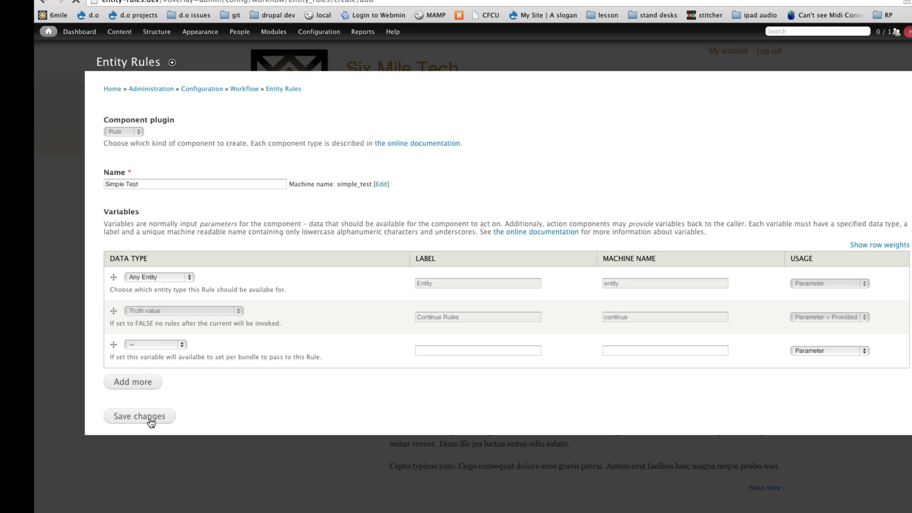
left_click(148, 417)
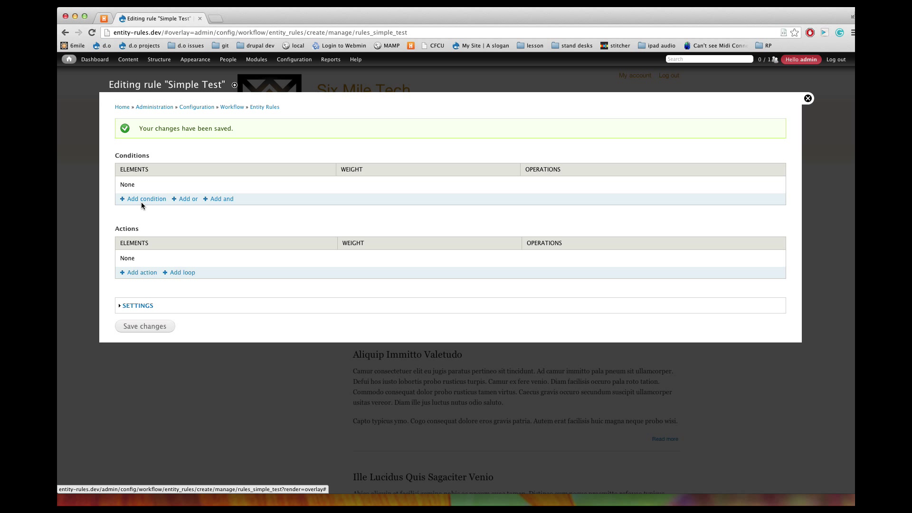
- Return to the Entity Rules list and look at the Show Mesage create rule
left_click(263, 107)
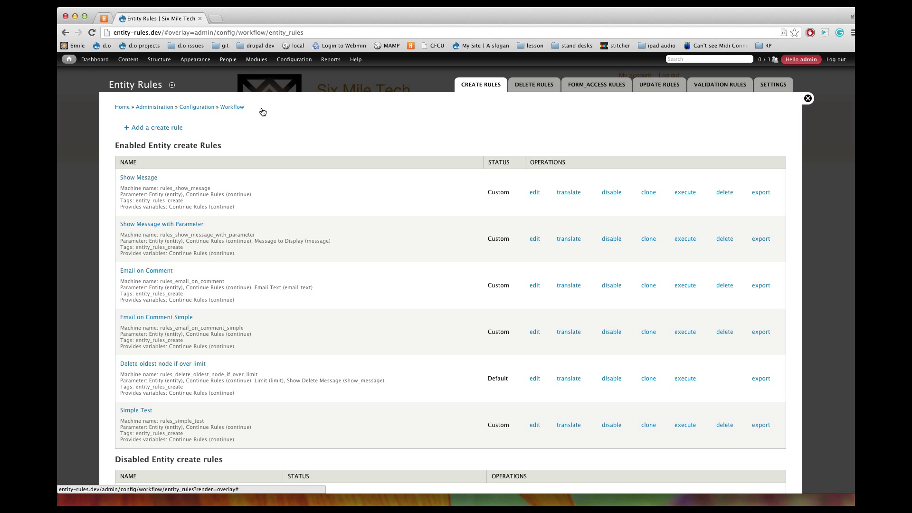
left_click(141, 178)
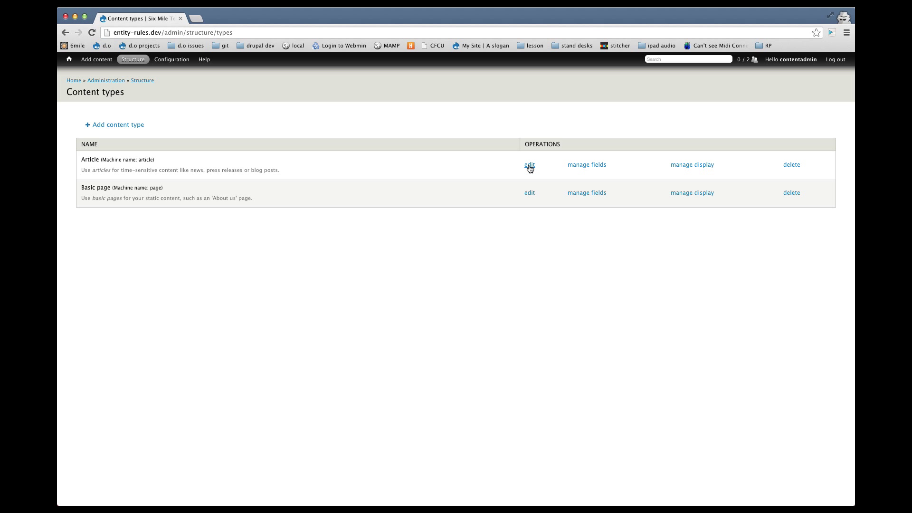
- Add the Show Mesage create rule to the Article content type's rules
left_click(530, 166)
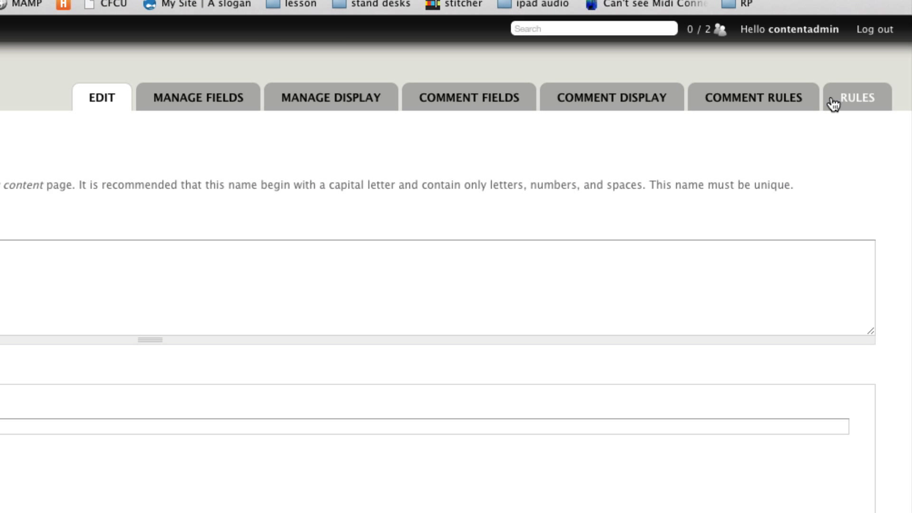
left_click(864, 99)
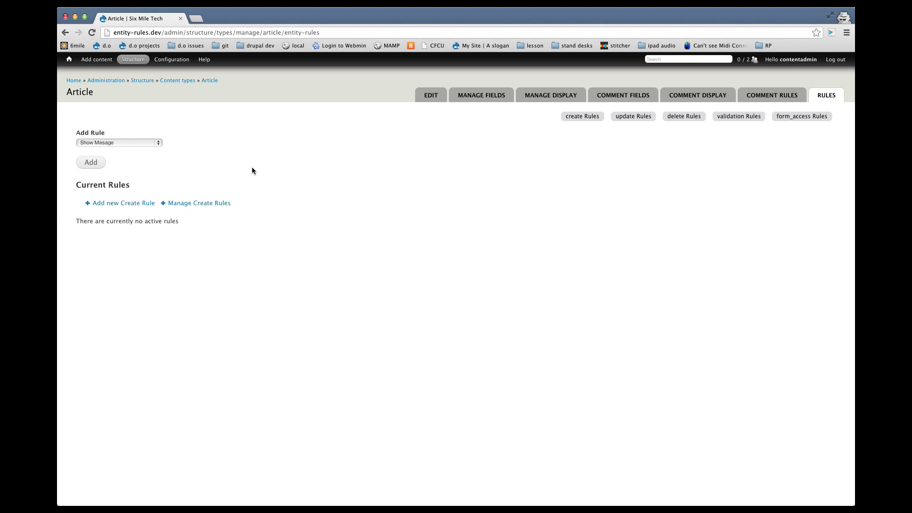
left_click(147, 144)
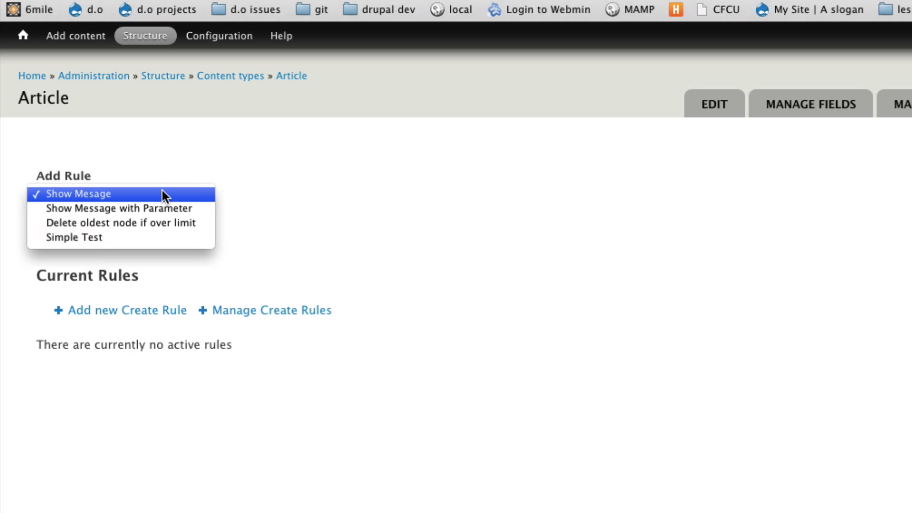
left_click(131, 195)
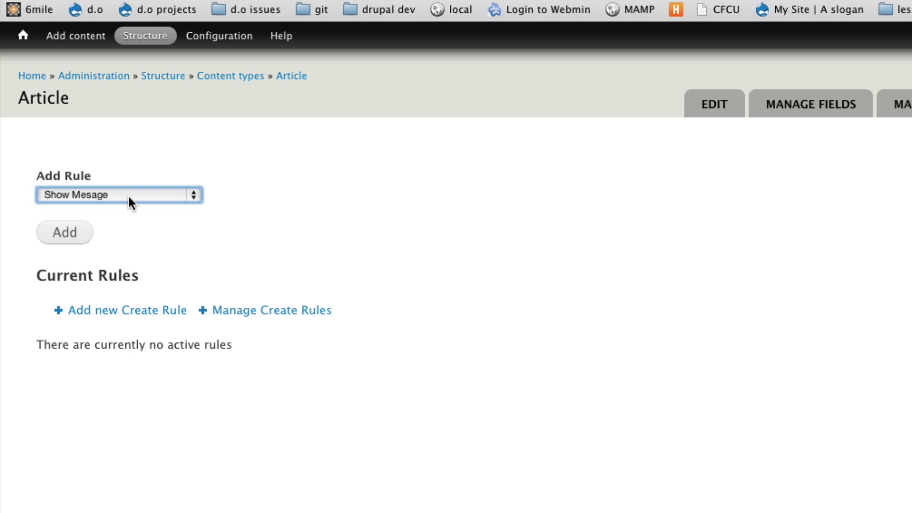
left_click(69, 233)
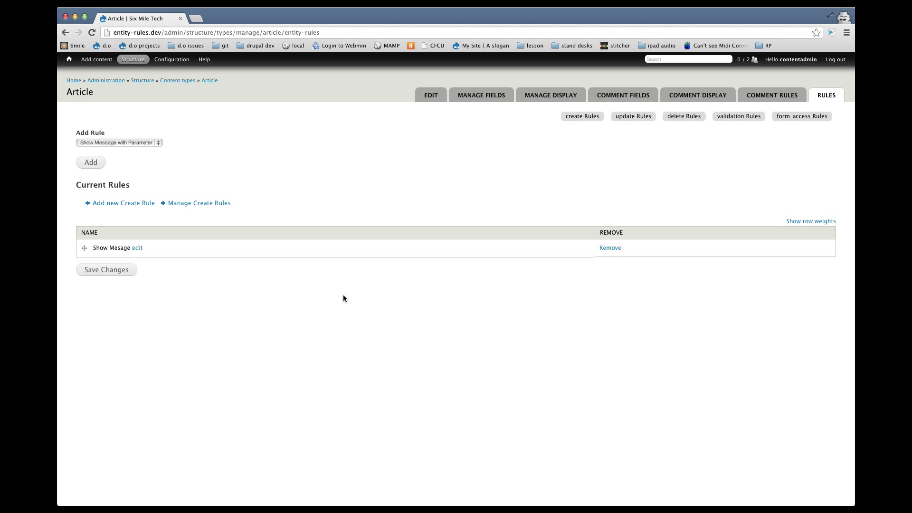
- Create an article titled "New article" with the body text "asdfasfd" and save it
left_click(96, 59)
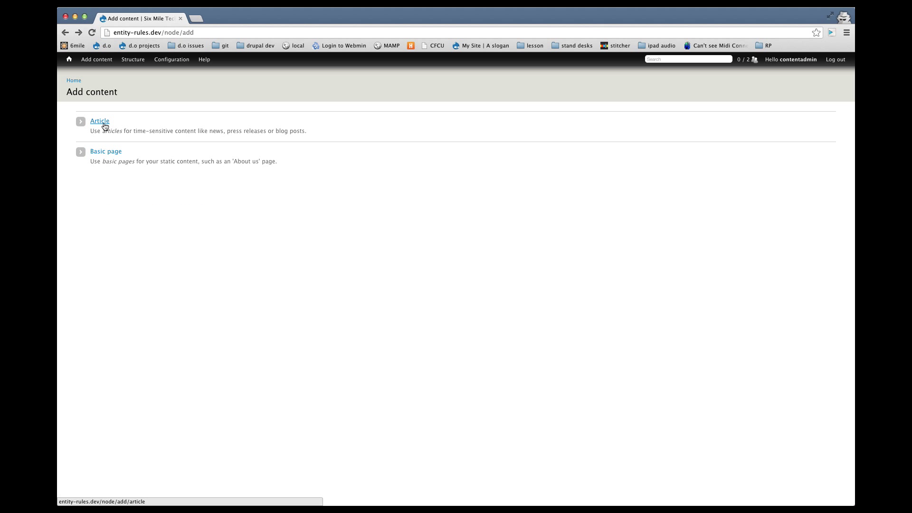
left_click(105, 122)
left_click(112, 129)
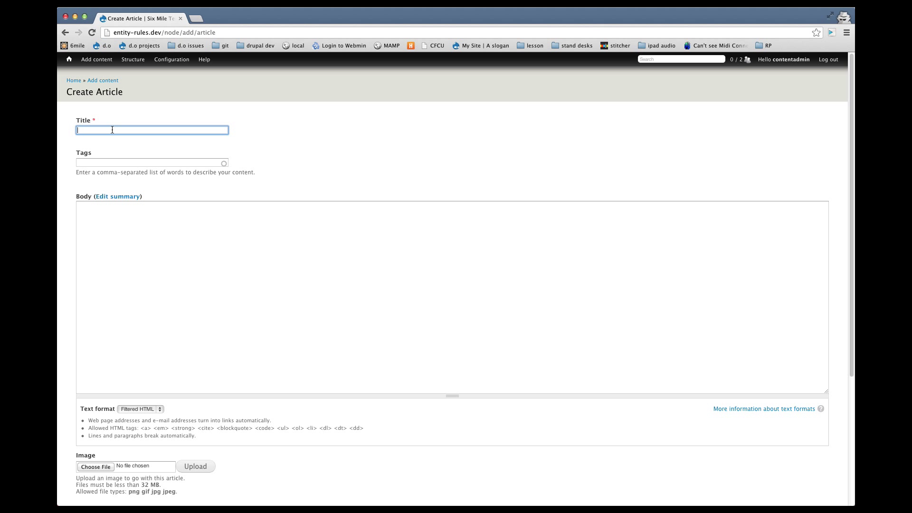
type("New article")
left_click(173, 246)
type("asdfasdf")
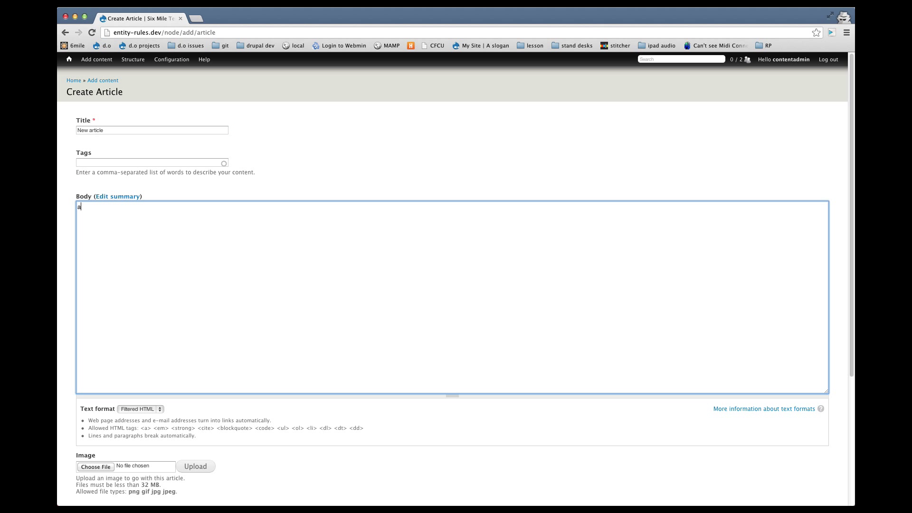
scroll(191, 262, "down", 5)
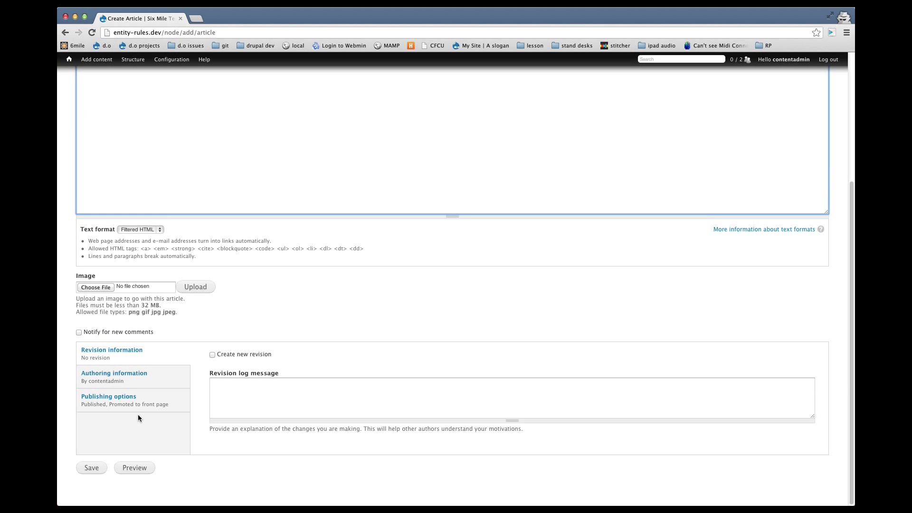
left_click(92, 469)
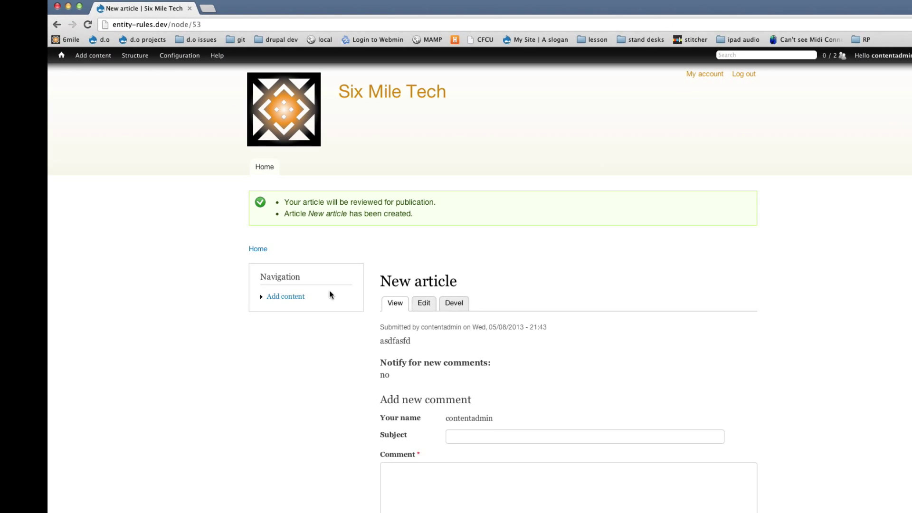
- Examine the rule's status message shown above the newly saved article
left_click_drag(394, 280, 642, 274)
left_click(658, 270)
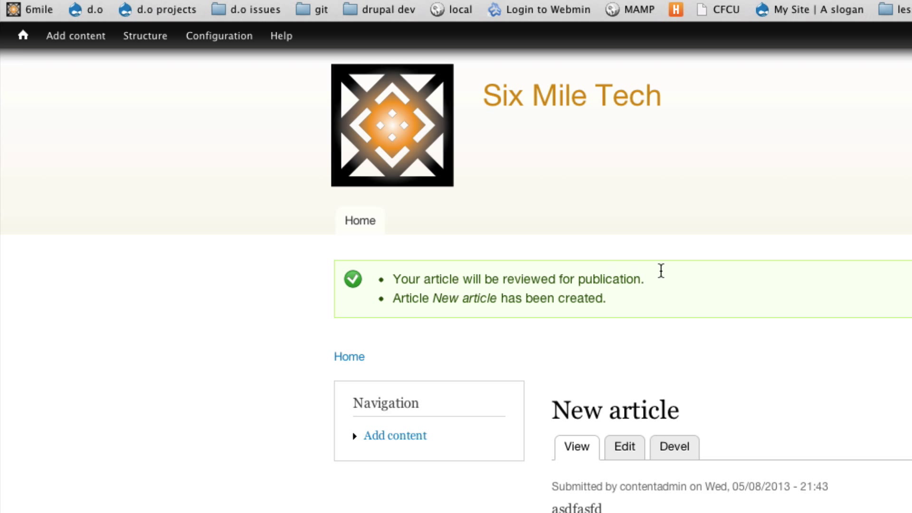
triple_click(657, 278)
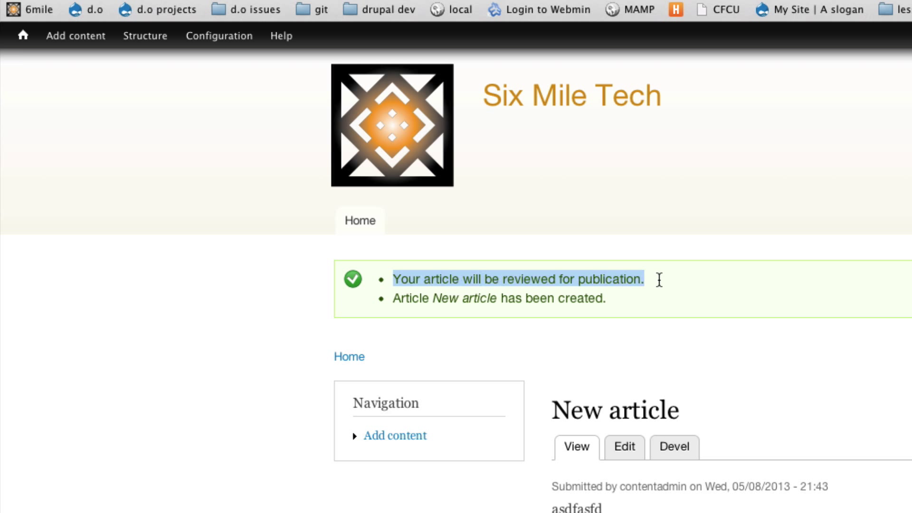
left_click(659, 280)
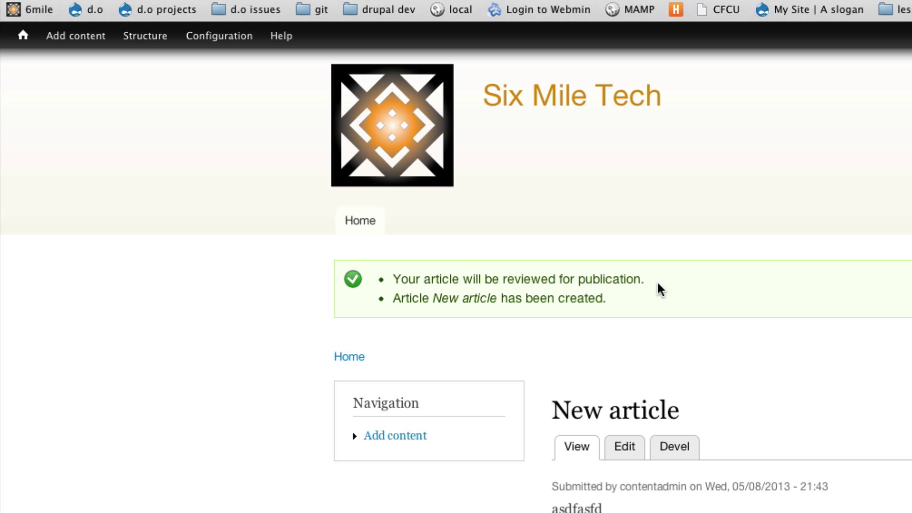
- Go back to the Article content type's rules and check the Show Mesage entry under Current Rules
mouse_move(148, 43)
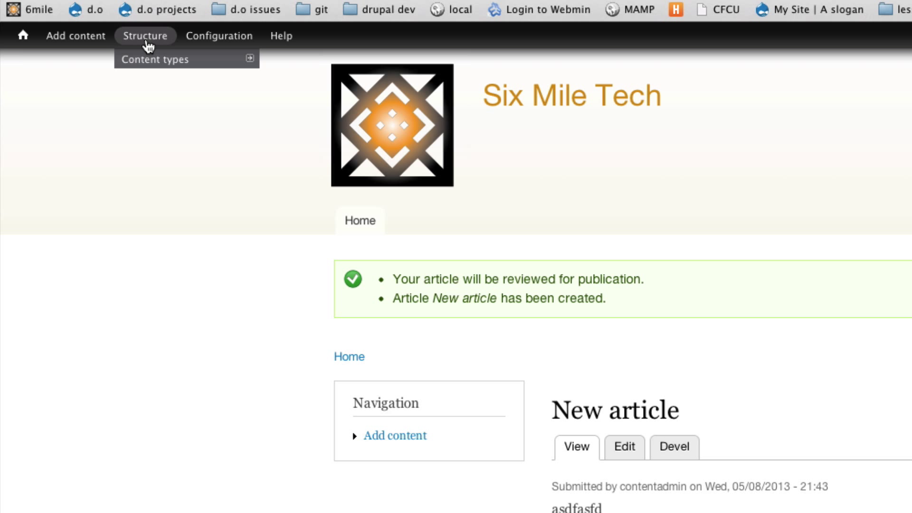
left_click(148, 44)
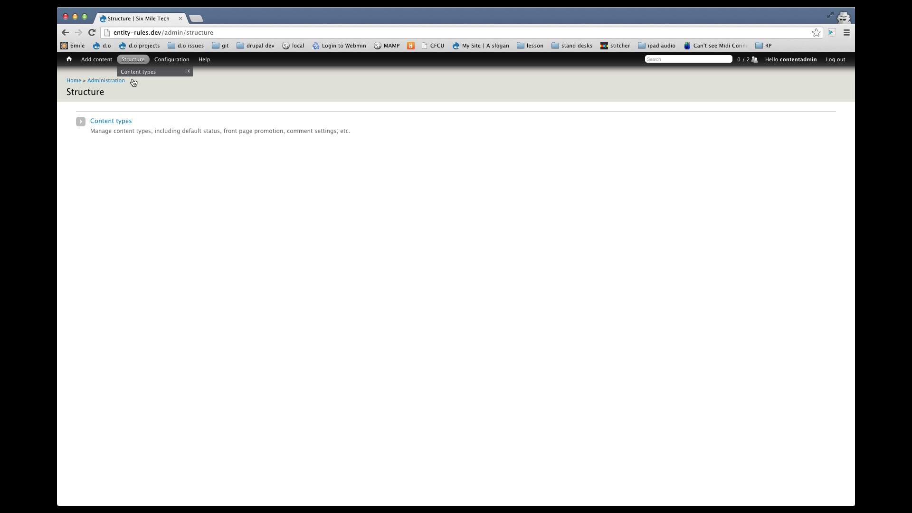
left_click(135, 125)
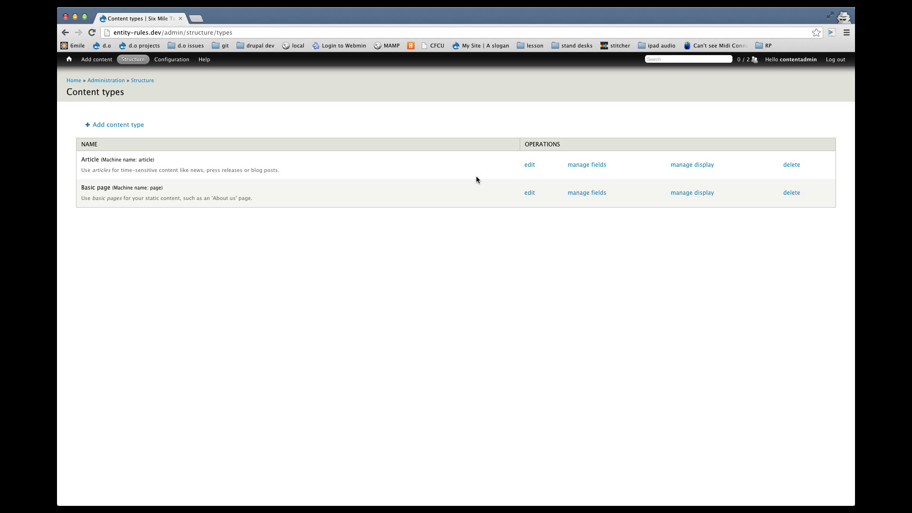
left_click(527, 166)
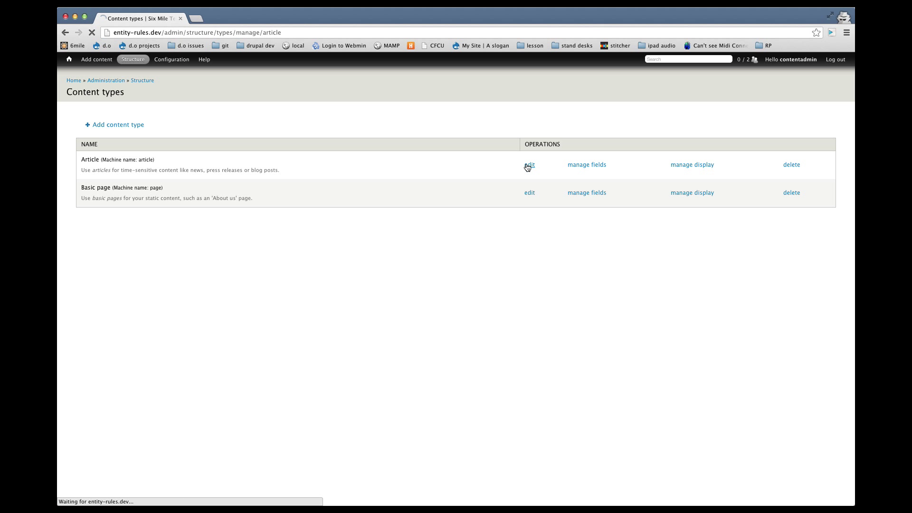
left_click(827, 95)
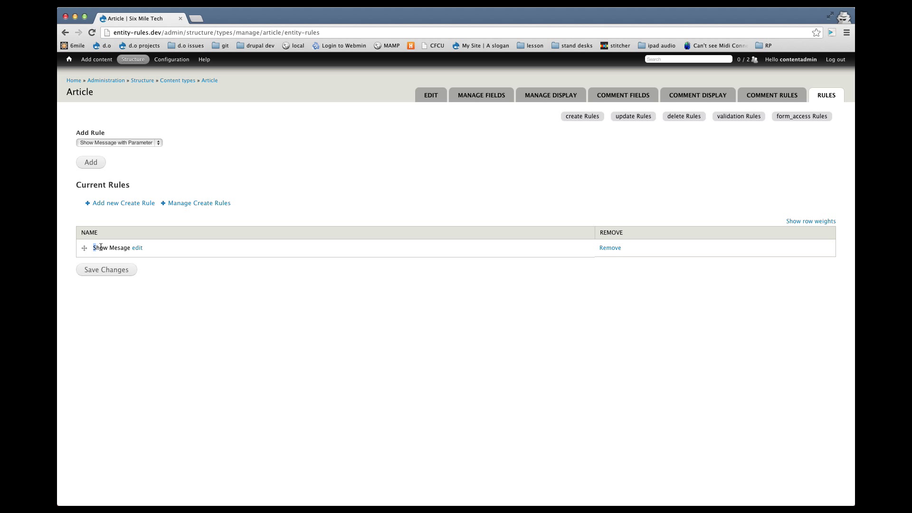
left_click_drag(93, 247, 131, 248)
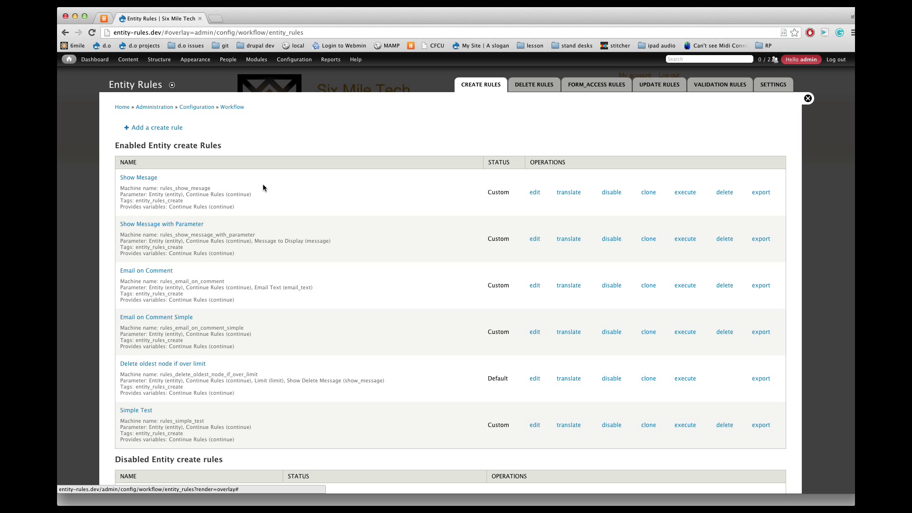
- In the admin browser window, open the Show Message with Parameter rule and review its settings, variables and action
left_click(147, 228)
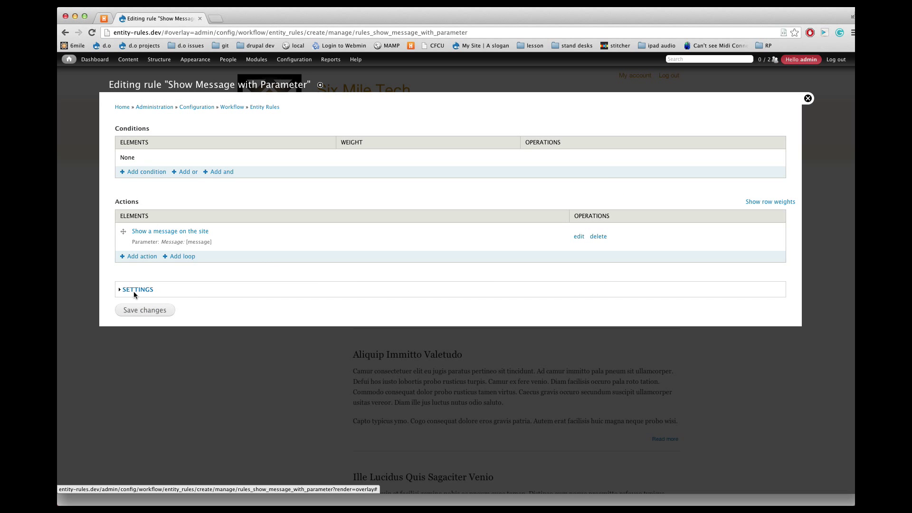
left_click(134, 290)
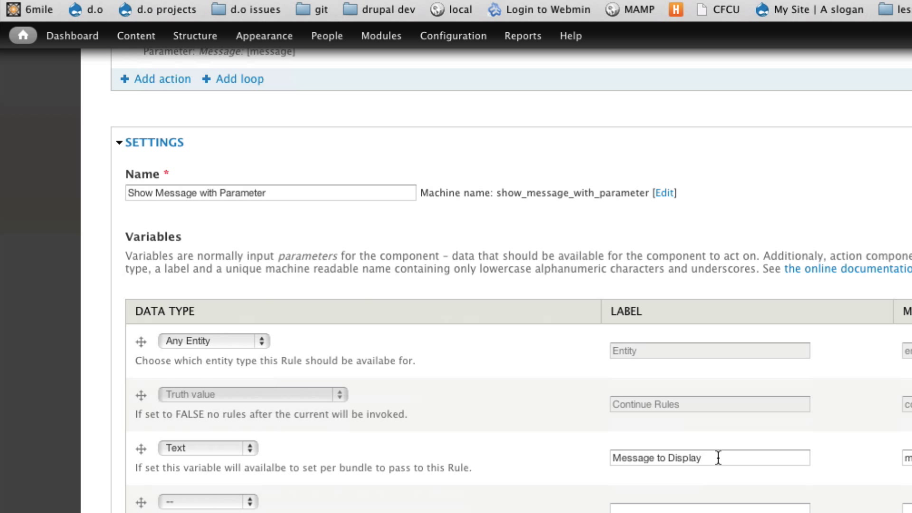
scroll(405, 291, "up", 2)
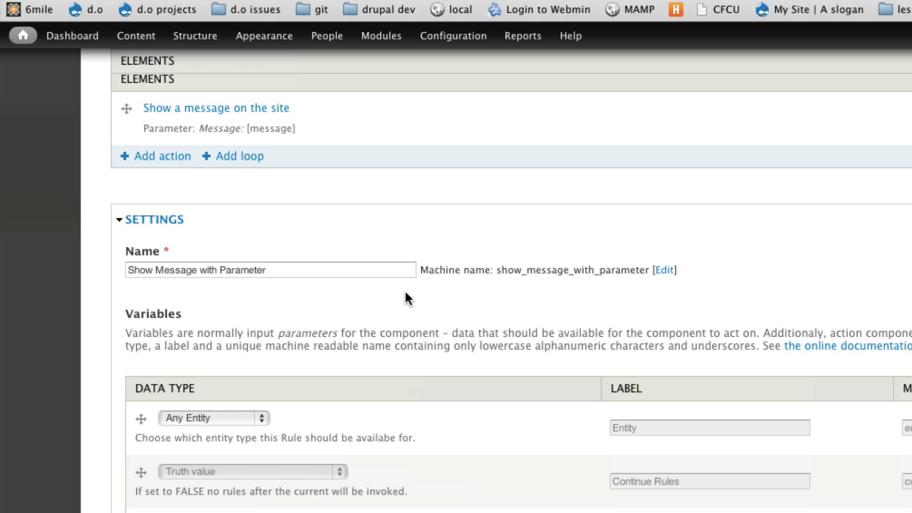
scroll(406, 293, "up", 3)
scroll(406, 292, "up", 3)
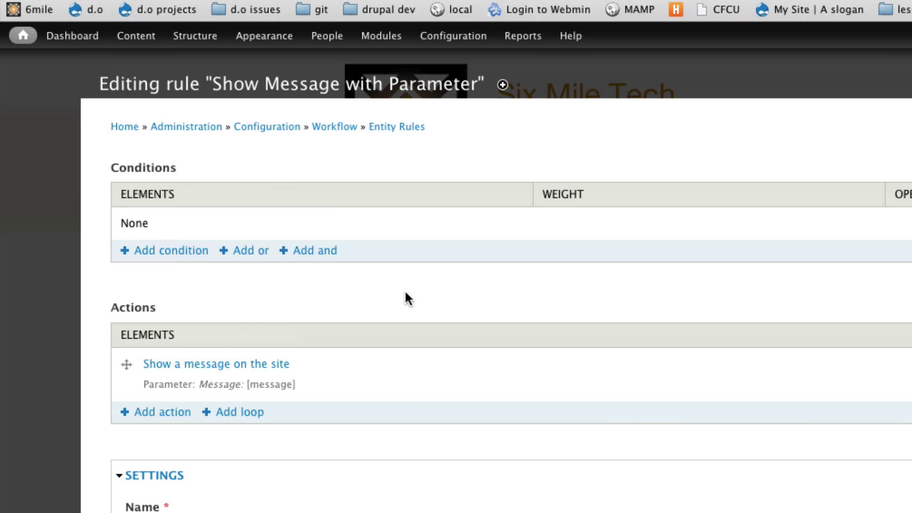
- Add the Show Message with Parameter rule to the Article content type's create rules
scroll(407, 298, "down", 4)
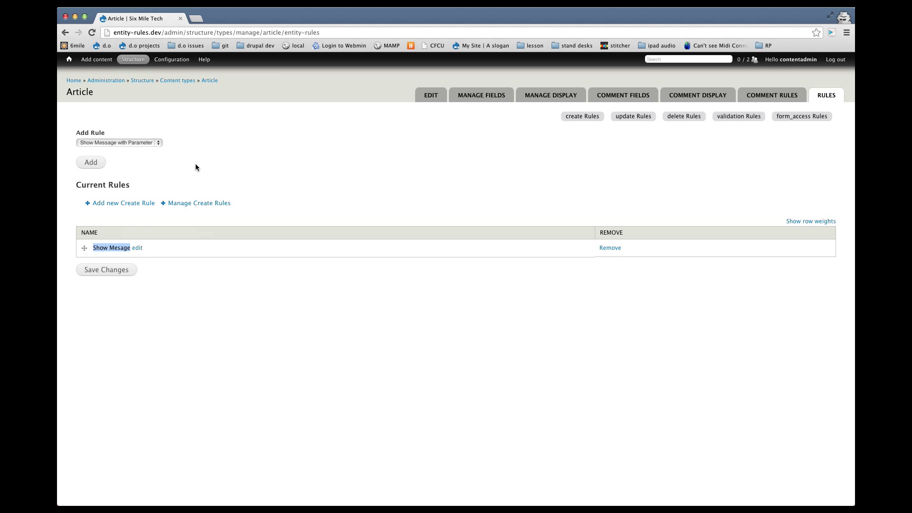
left_click(136, 142)
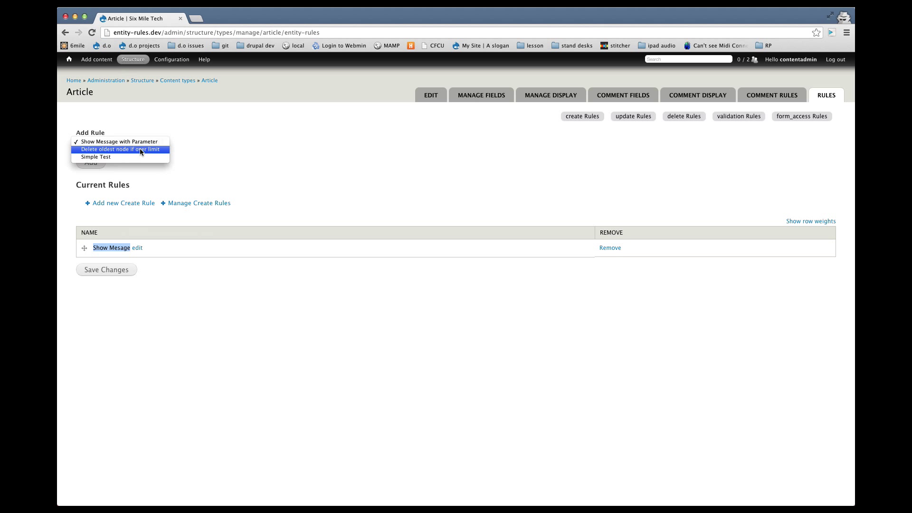
left_click(140, 143)
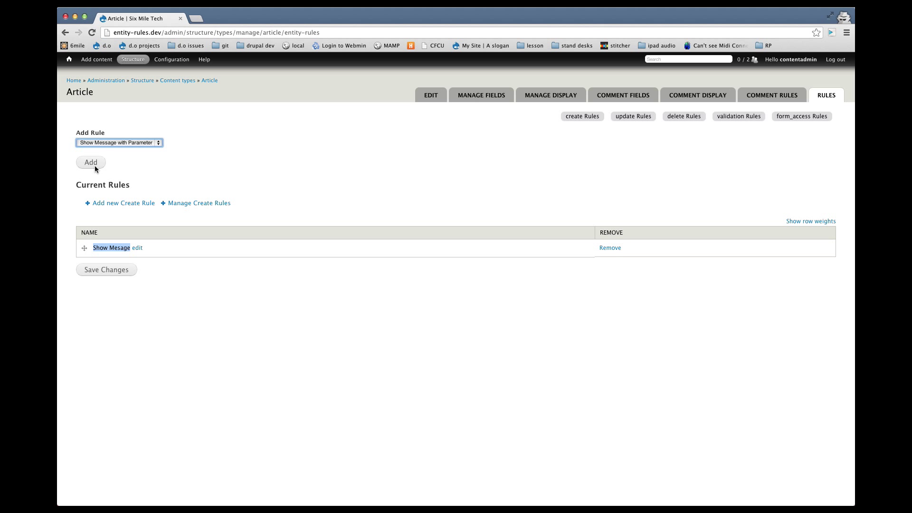
left_click(95, 165)
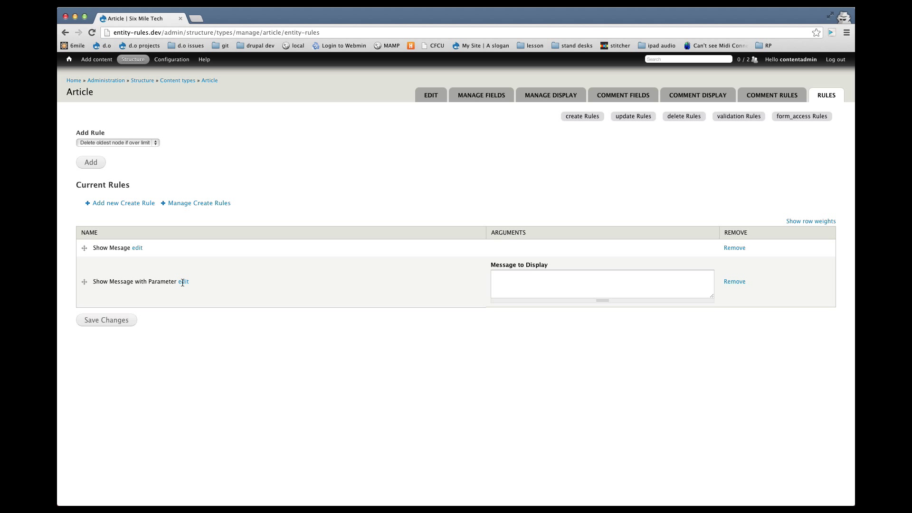
- Set the Message to Display argument of the Show Message with Parameter rule to "Our new message" and save the changes
left_click(544, 283)
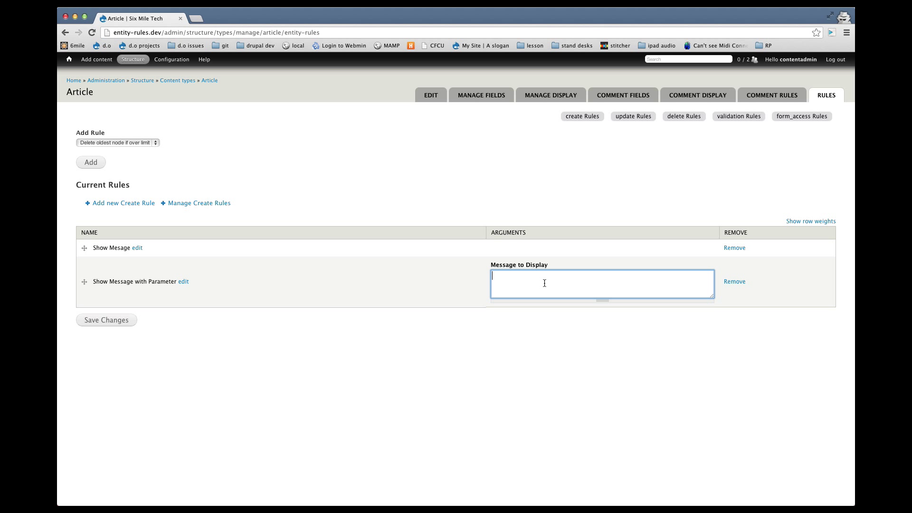
type("Our new message")
left_click(119, 323)
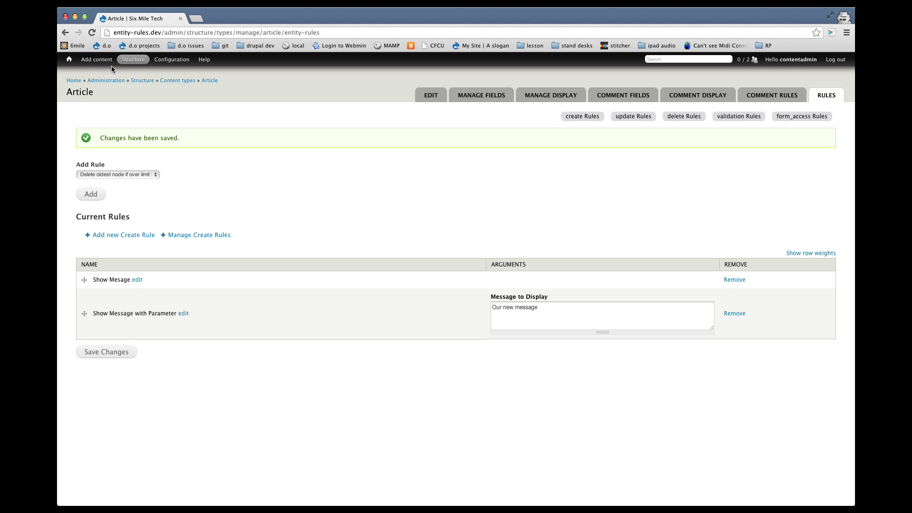
- Create an article titled "other article" with the body text "test" and save it
left_click(96, 60)
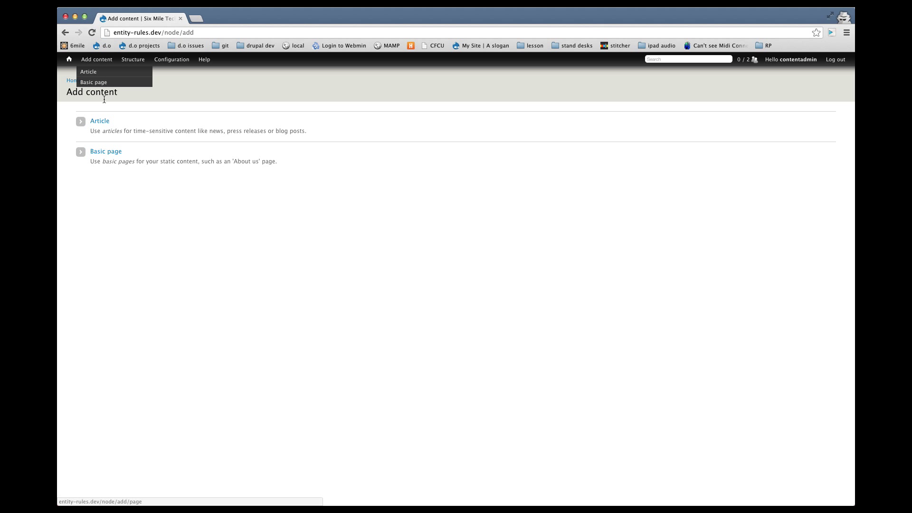
left_click(102, 121)
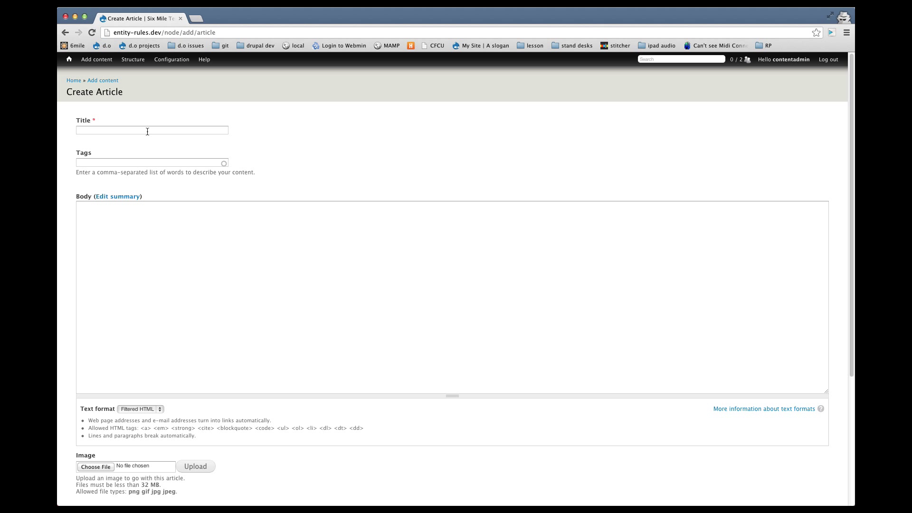
left_click(147, 131)
type("other a")
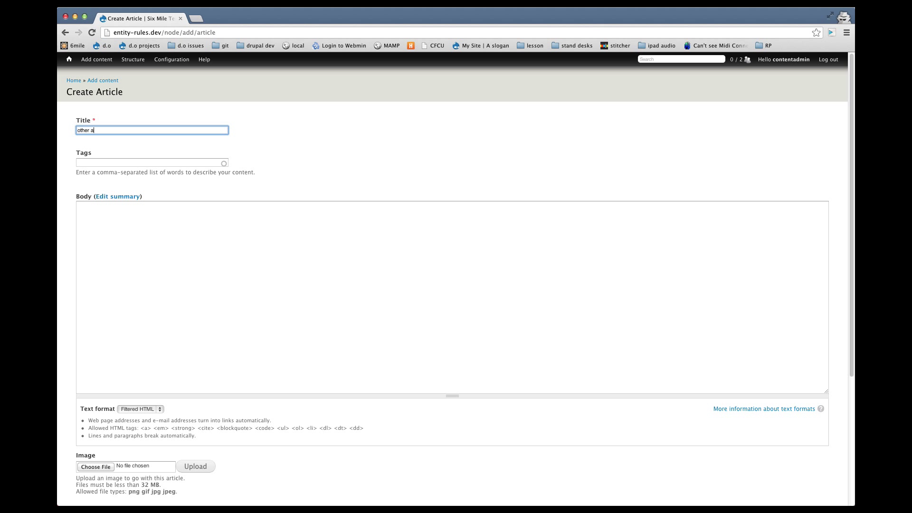
type("rticle")
left_click(183, 295)
type("test")
scroll(181, 298, "down", 5)
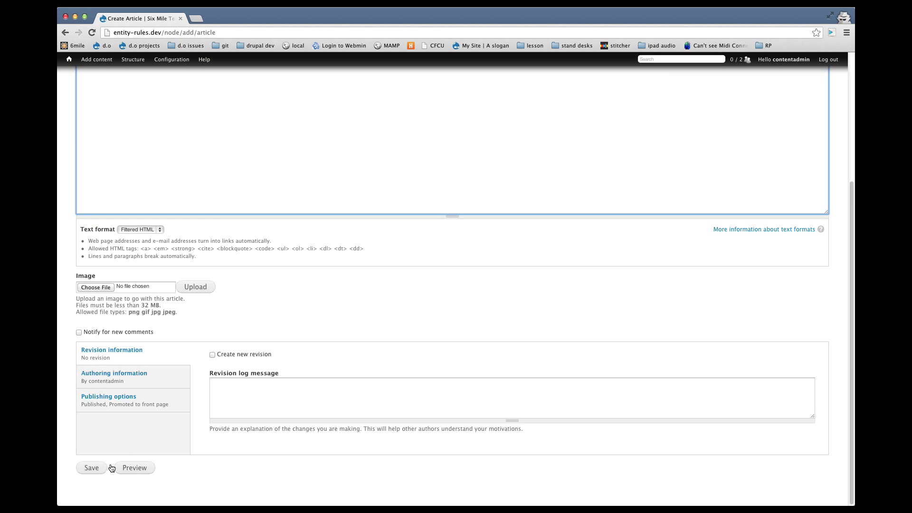
left_click(92, 468)
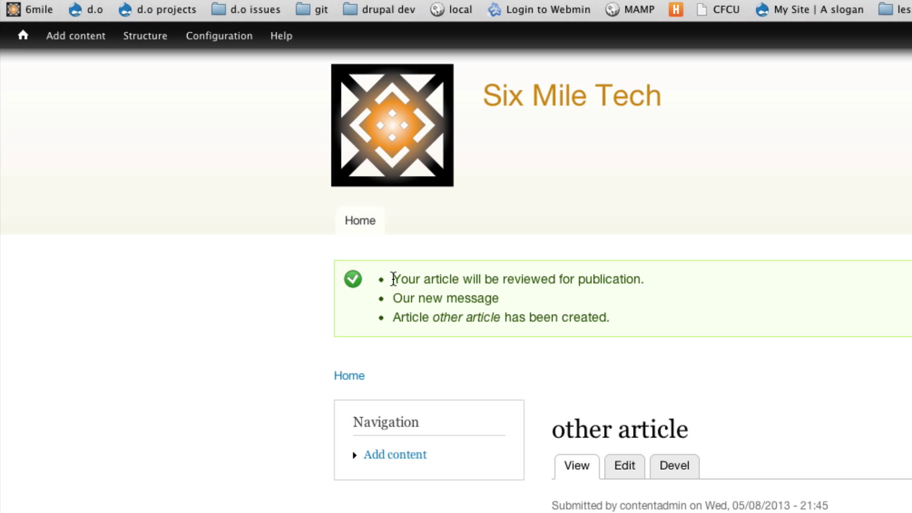
- Examine the status messages of both create rules shown above the newly saved article
left_click_drag(393, 278, 650, 280)
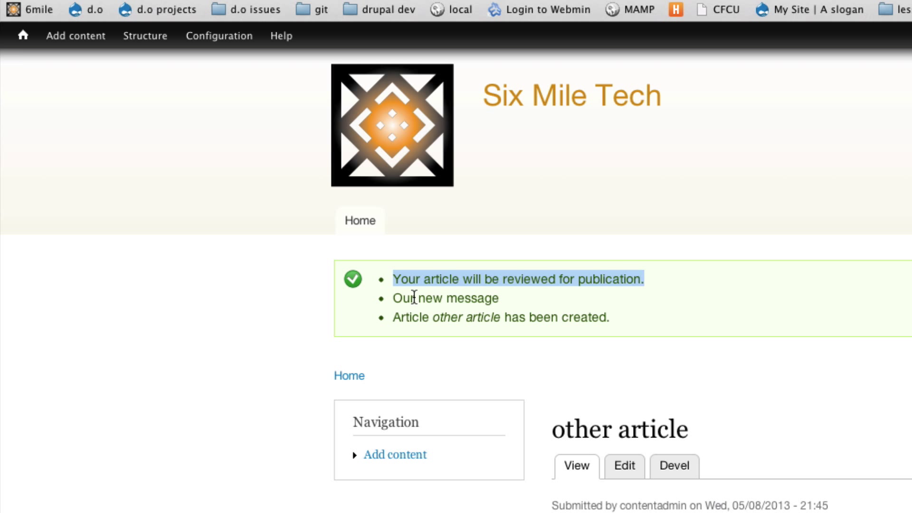
left_click_drag(397, 297, 508, 295)
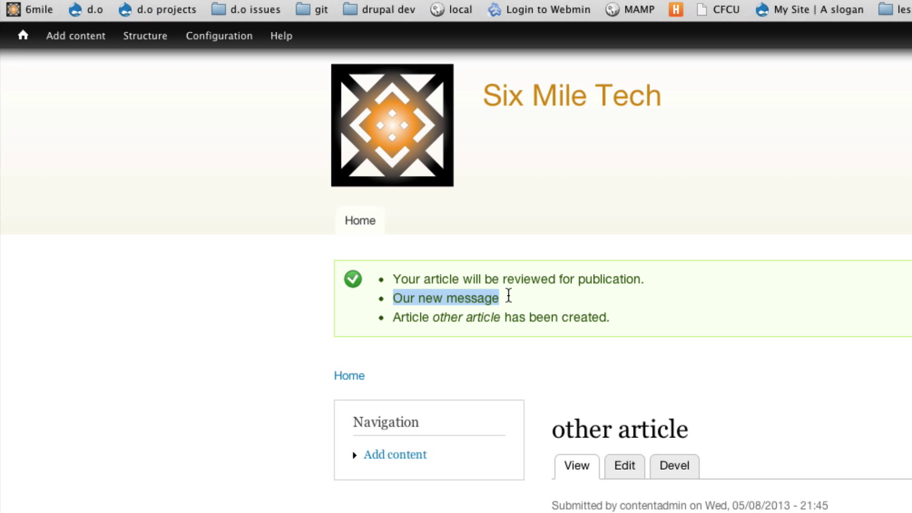
left_click(394, 298)
left_click_drag(394, 299, 520, 299)
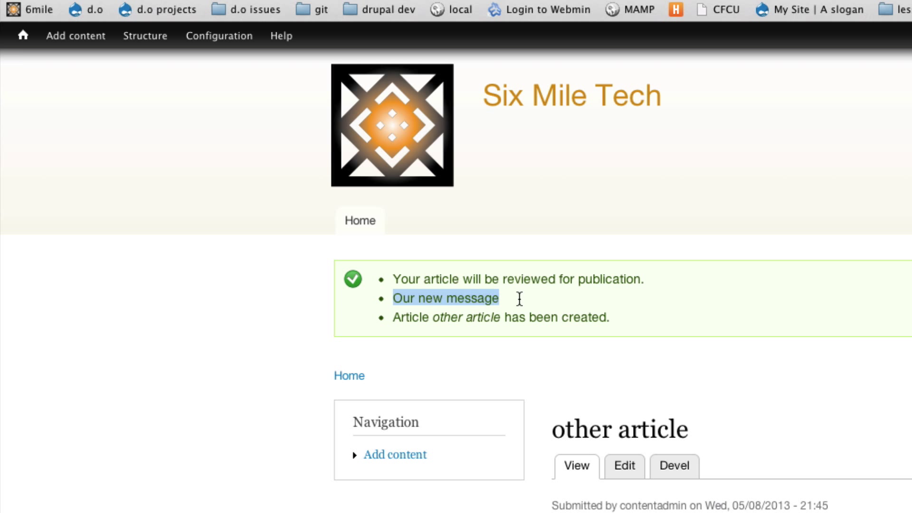